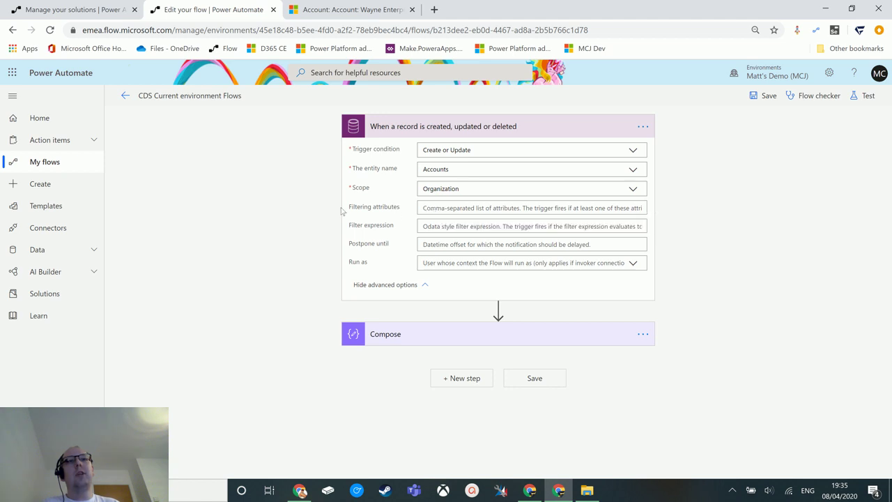
pyautogui.click(407, 210)
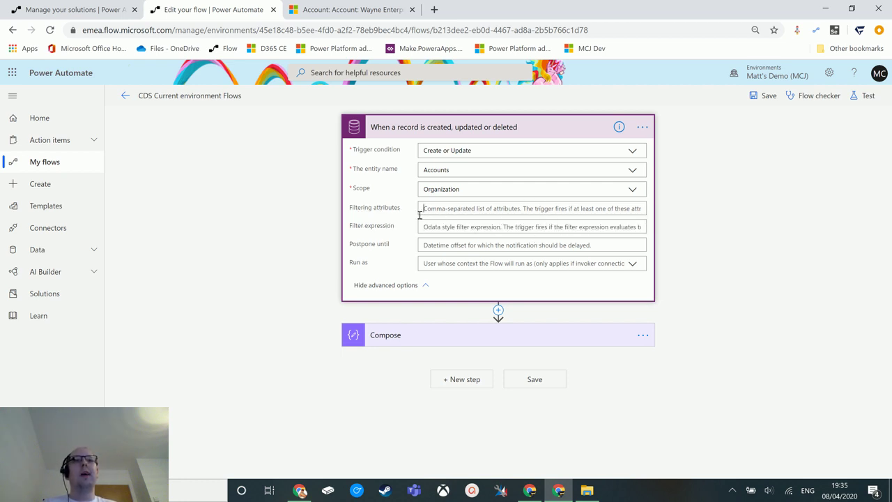
pyautogui.click(492, 210)
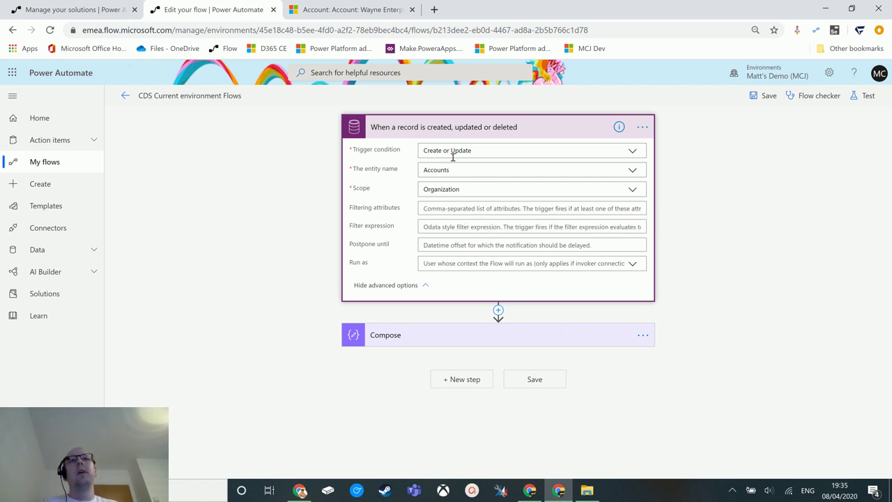
# - Switch to the Wayne Enterprises account in Dynamics 365 and show the form's logical names with Levelup
pyautogui.click(365, 9)
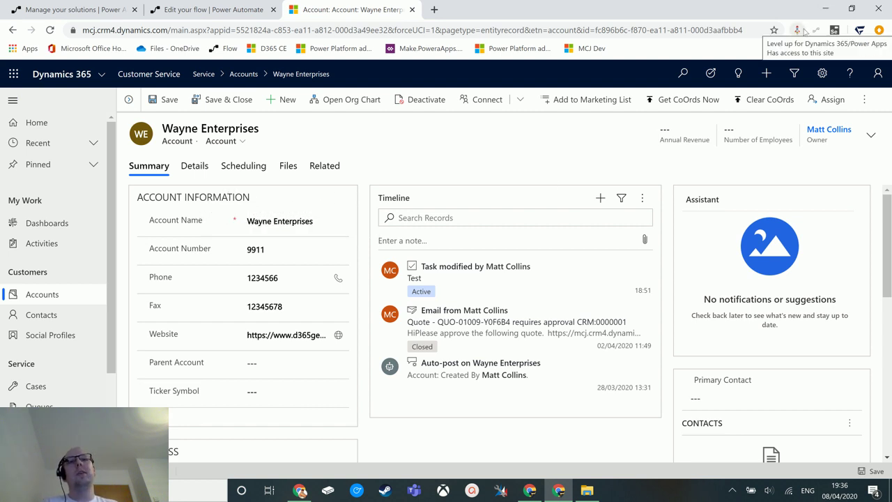
pyautogui.click(803, 31)
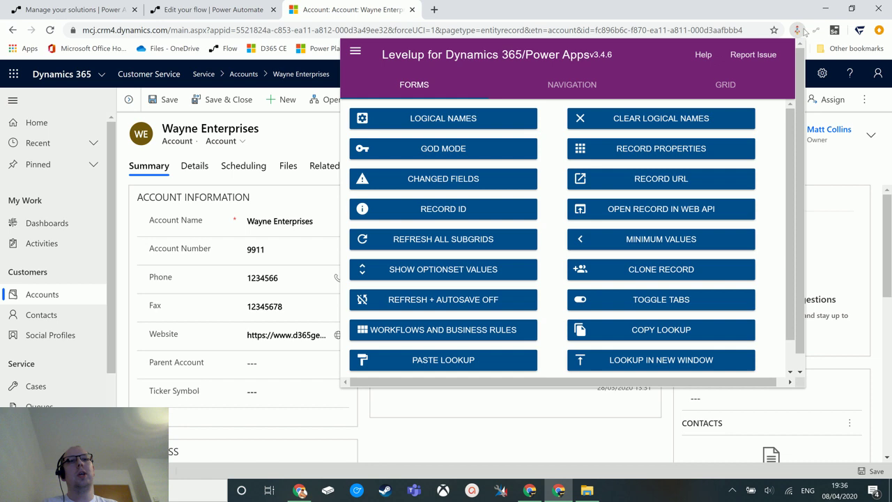
pyautogui.click(801, 31)
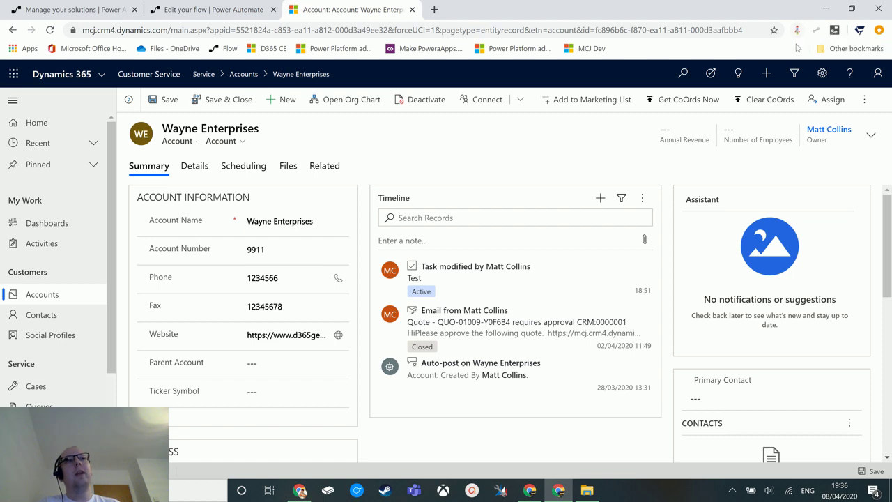
pyautogui.click(798, 32)
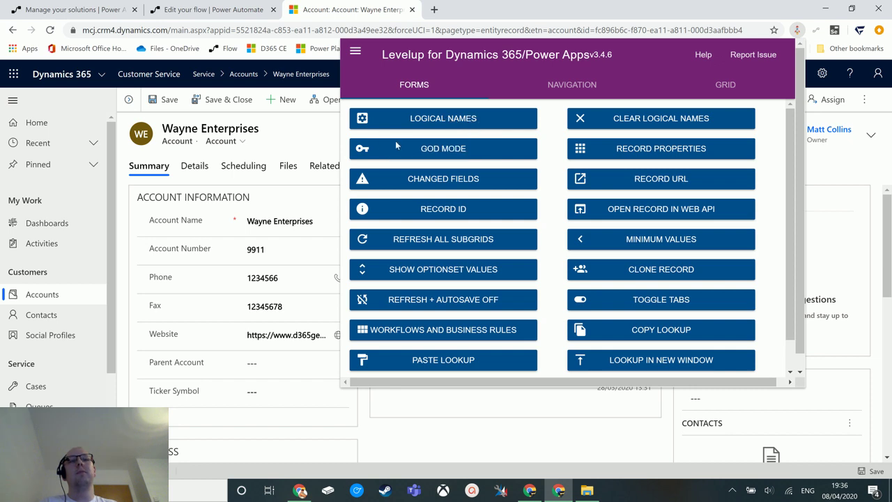
pyautogui.click(458, 122)
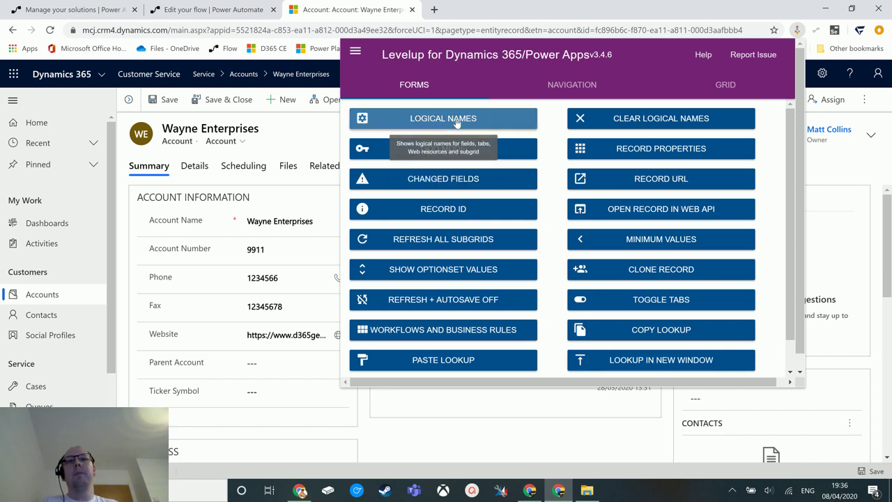
pyautogui.click(476, 443)
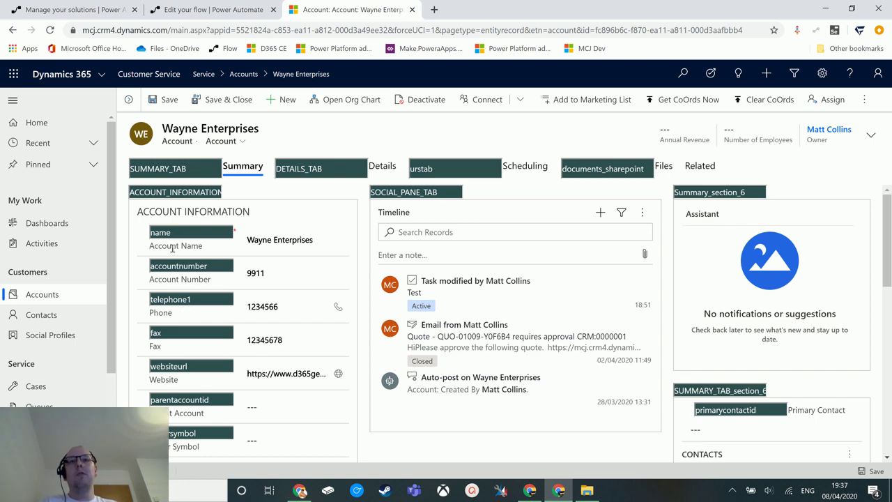
pyautogui.scroll(-2, 191, 324)
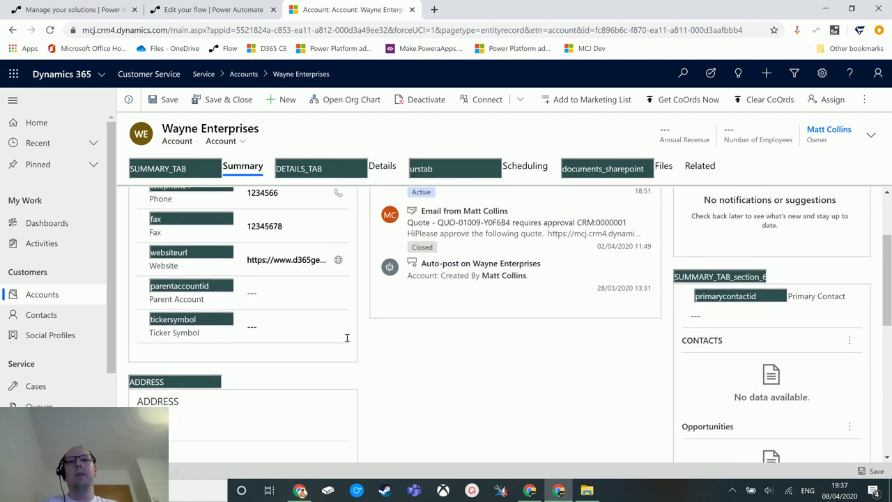
pyautogui.scroll(2, 347, 338)
pyautogui.scroll(1, 346, 339)
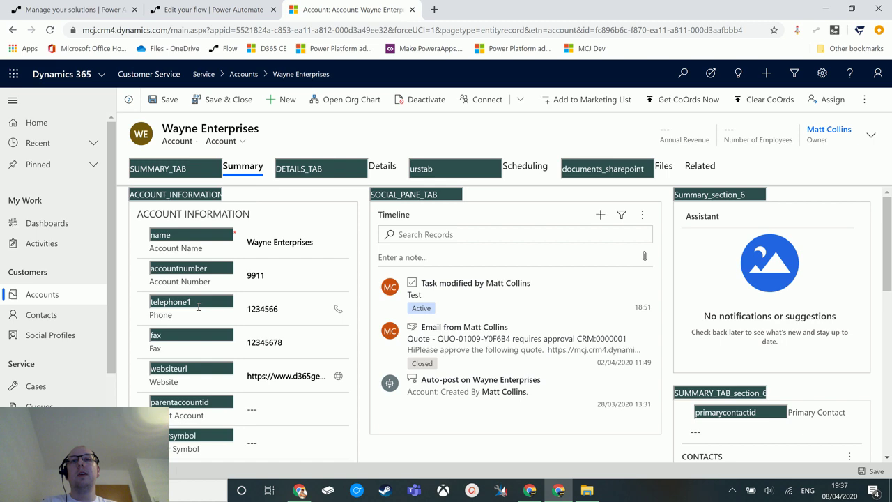
# - Copy the Account Number field's logical name, accountnumber, into the Filtering attributes of the flow trigger in Power Automate
pyautogui.moveTo(194, 302); pyautogui.dragTo(158, 301)
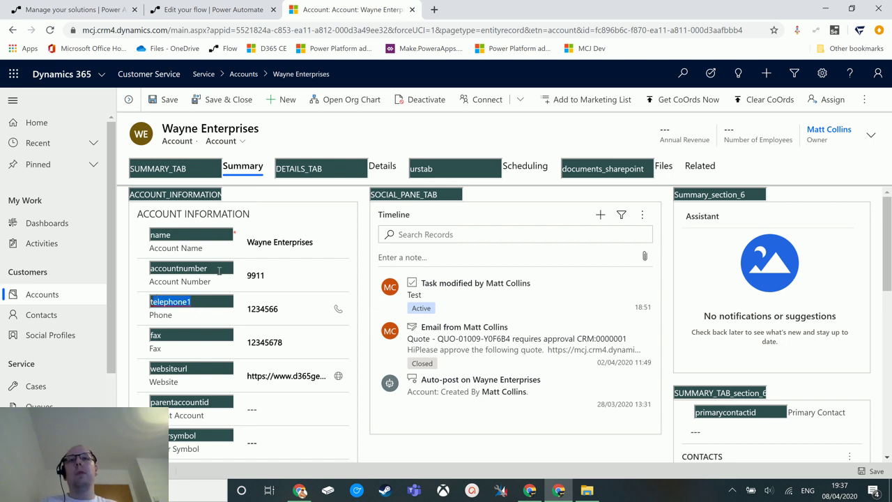
pyautogui.moveTo(218, 270); pyautogui.dragTo(152, 270)
pyautogui.hotkey('ctrl', 'c')
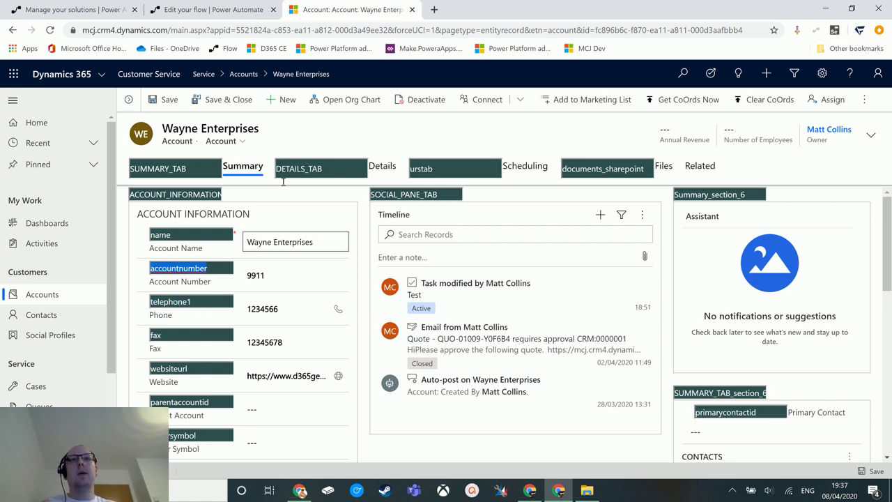
pyautogui.click(209, 10)
pyautogui.click(446, 207)
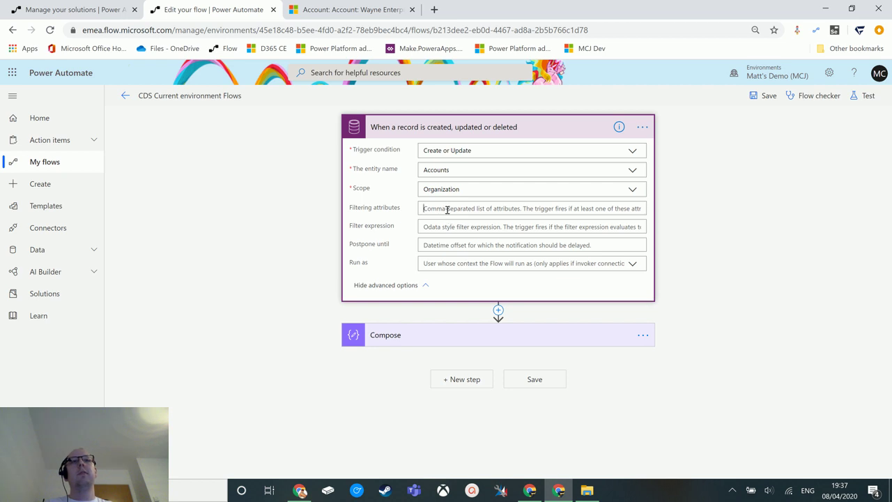
pyautogui.hotkey('ctrl', 'v')
# - Copy the Phone field's logical name from the account form and append it to the trigger's Filtering attributes as accountnumber,telephone1
pyautogui.click(334, 10)
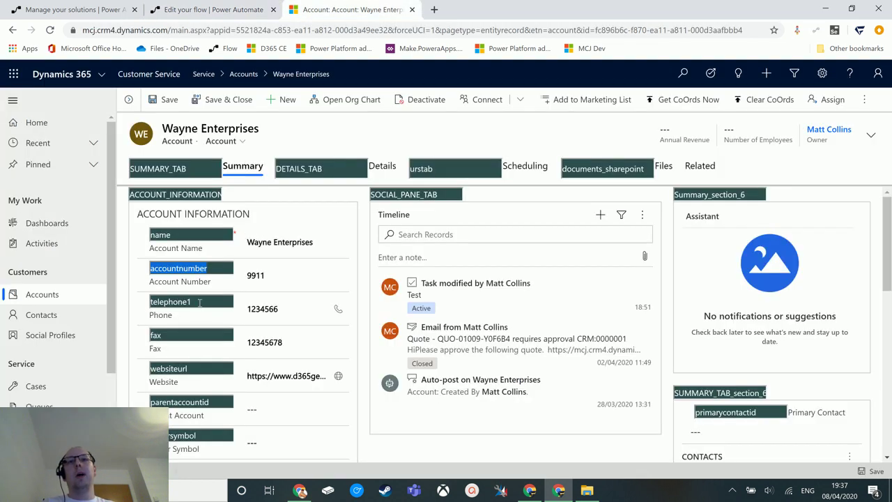
pyautogui.moveTo(192, 301); pyautogui.dragTo(152, 301)
pyautogui.hotkey('ctrl', 'c')
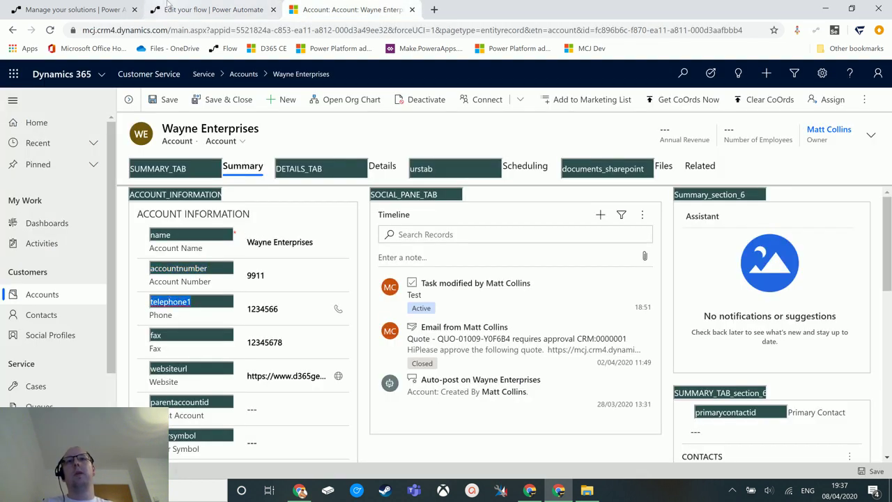
pyautogui.click(210, 10)
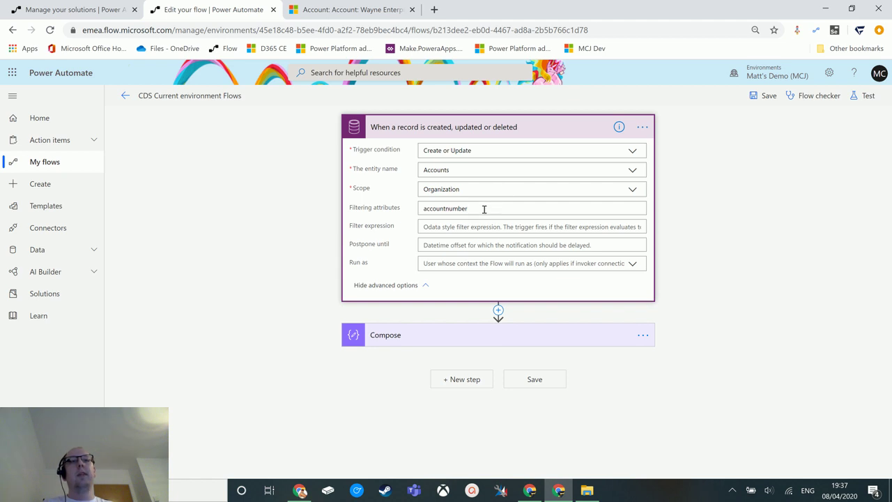
pyautogui.hotkey('ctrl', 'v')
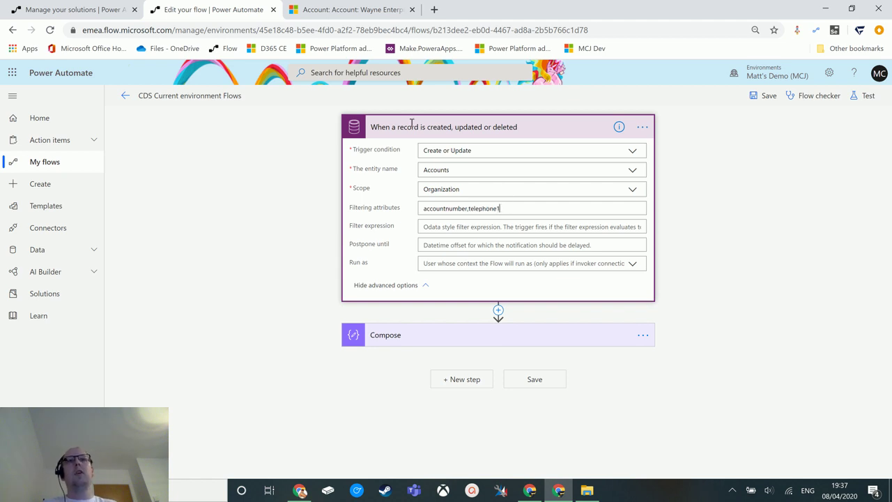
# - Return to the Dynamics 365 account form and clear its displayed logical names with Levelup
pyautogui.click(334, 10)
pyautogui.click(797, 30)
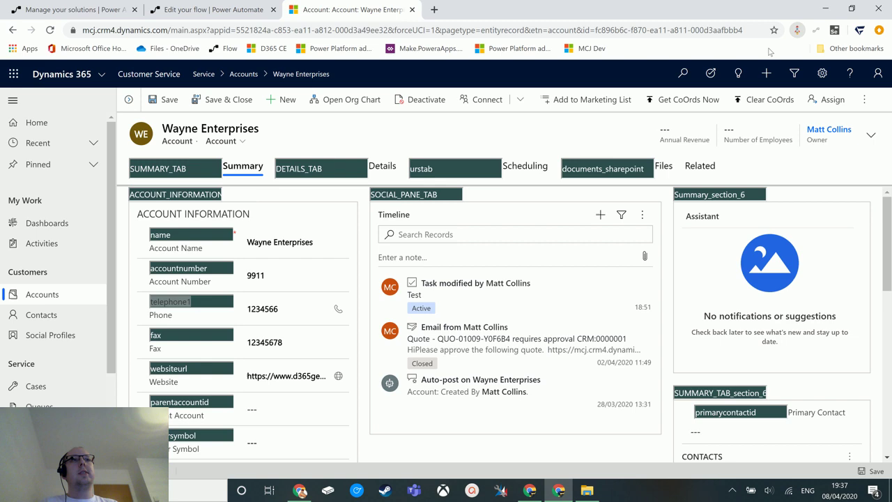
pyautogui.click(623, 121)
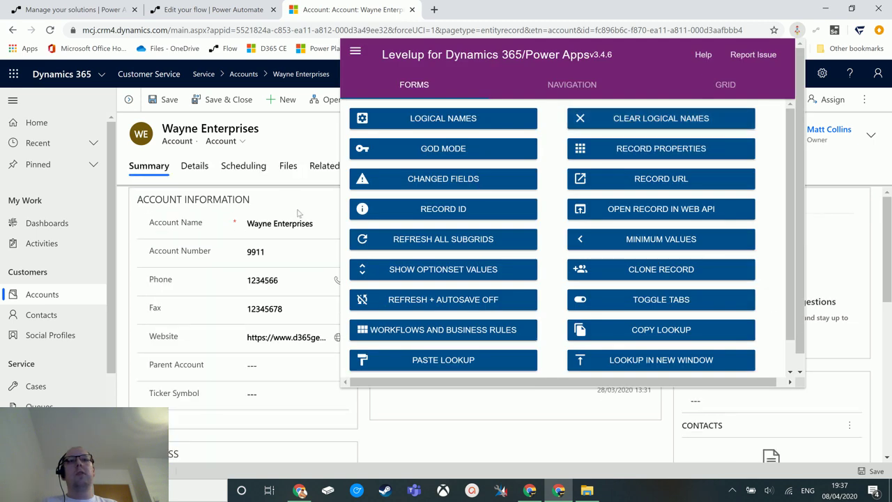
pyautogui.click(453, 404)
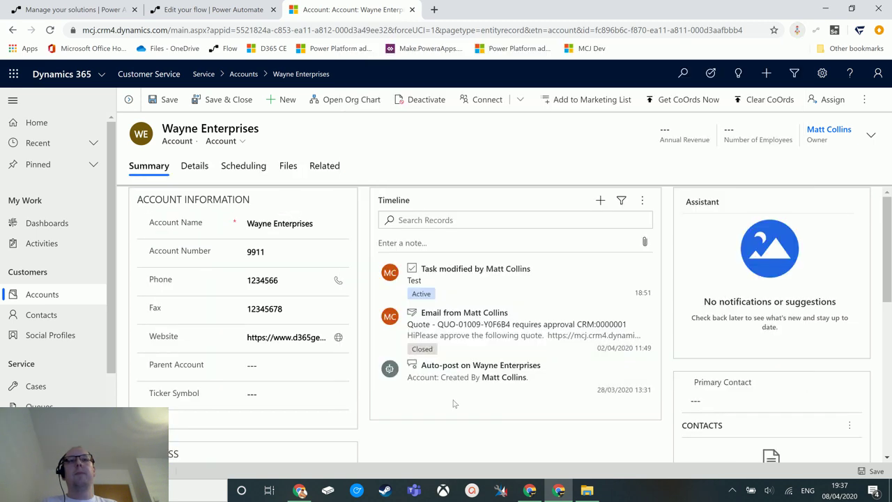
# - Back in the Power Automate flow, set the trigger's Filtering attributes to "accountnumber,telephone1," with no spaces between the names
pyautogui.click(209, 10)
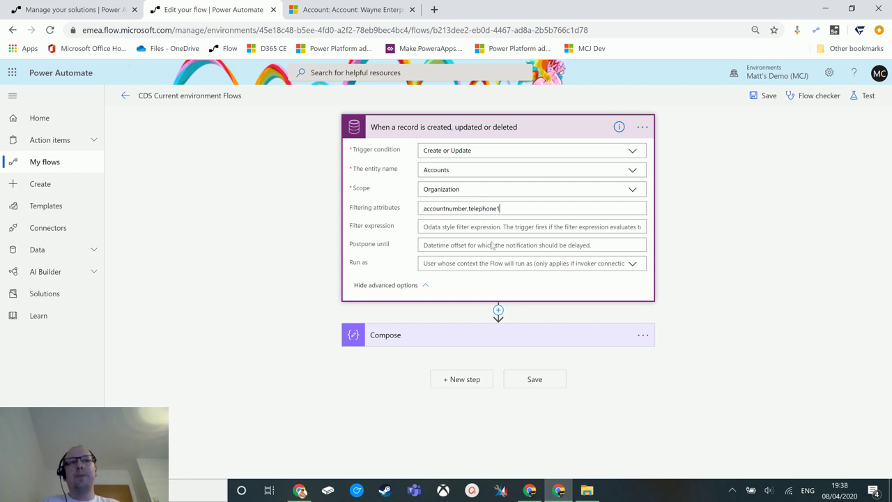
pyautogui.click(469, 209)
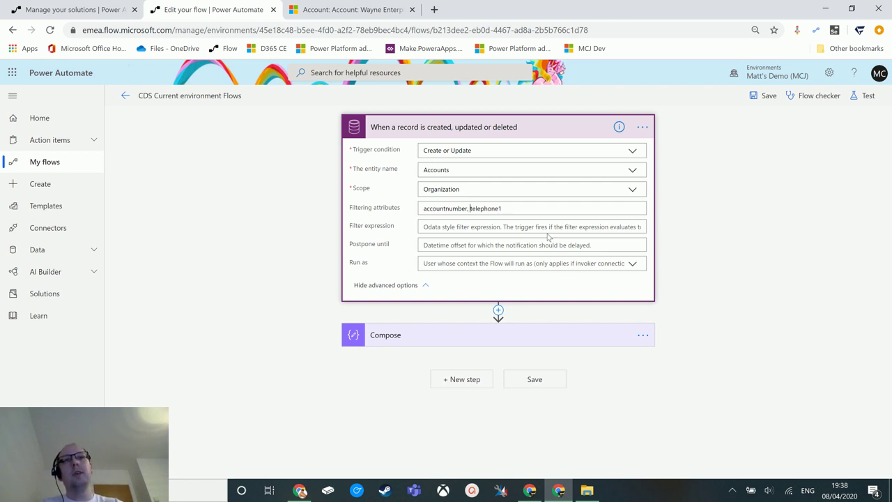
pyautogui.press('BackSpace')
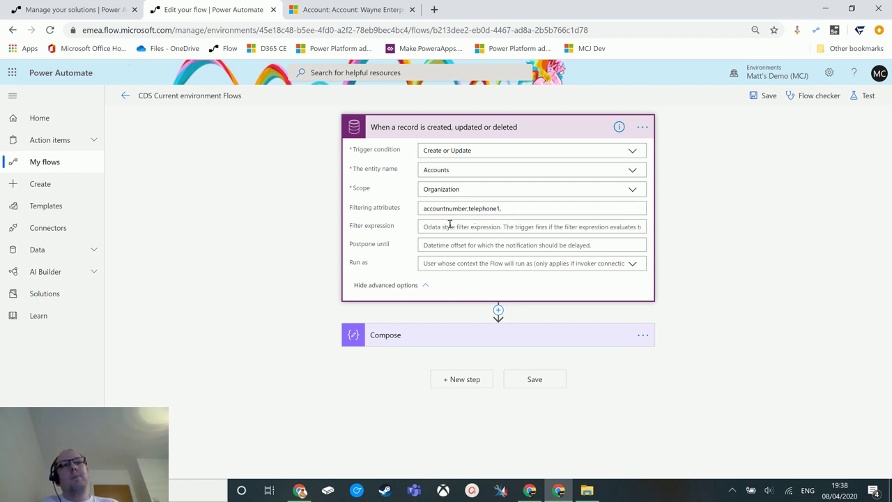
pyautogui.click(514, 204)
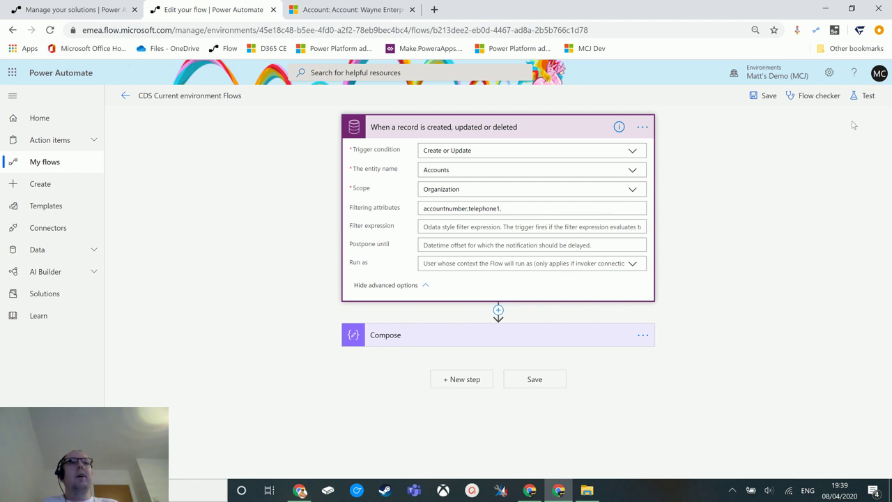
# - Start a test of the flow using the option "I'll perform the trigger action"
pyautogui.click(864, 101)
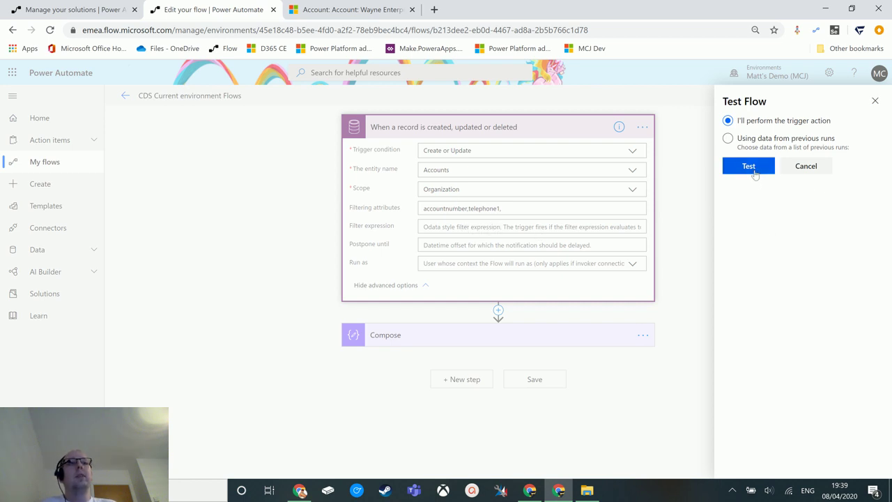
pyautogui.click(752, 170)
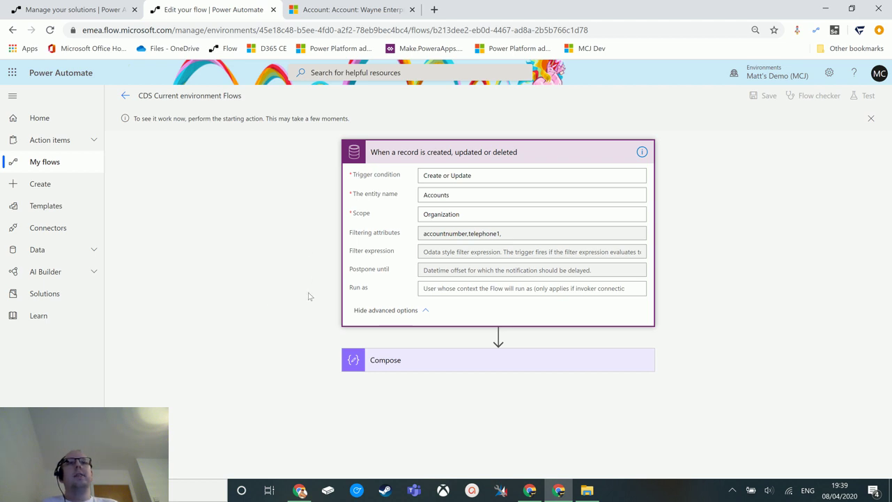
# - Append the digit 9 to the fax number of the Wayne Enterprises account in Dynamics 365, save it, and check the flow test
pyautogui.click(352, 10)
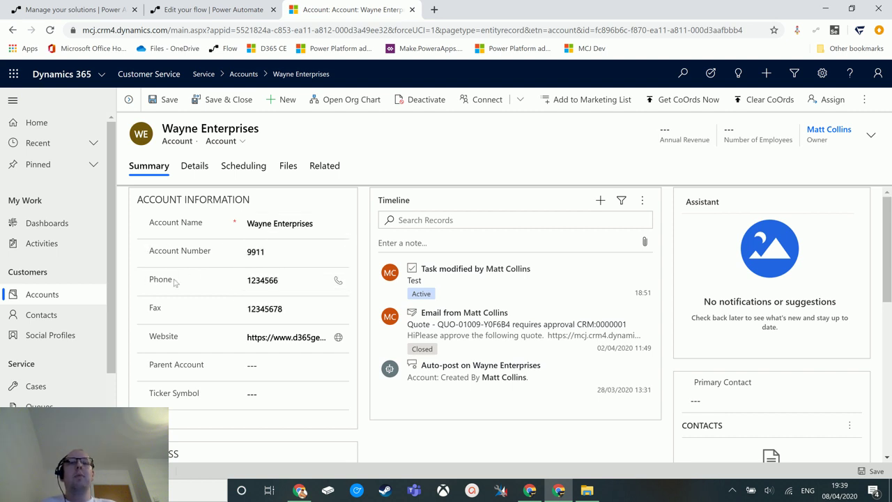
pyautogui.click(300, 307)
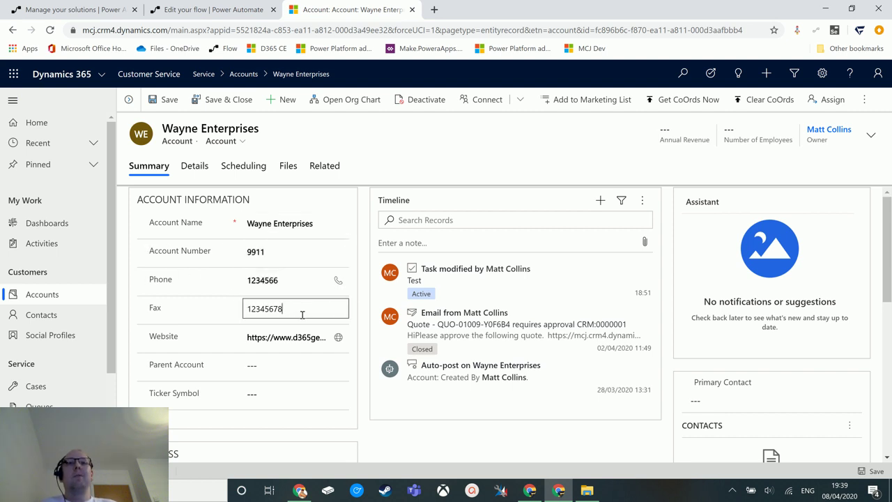
pyautogui.write('9')
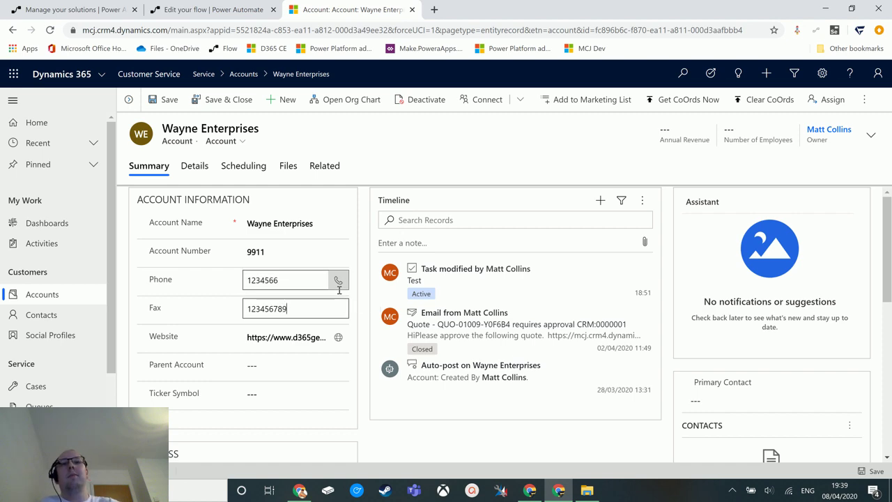
pyautogui.click(167, 100)
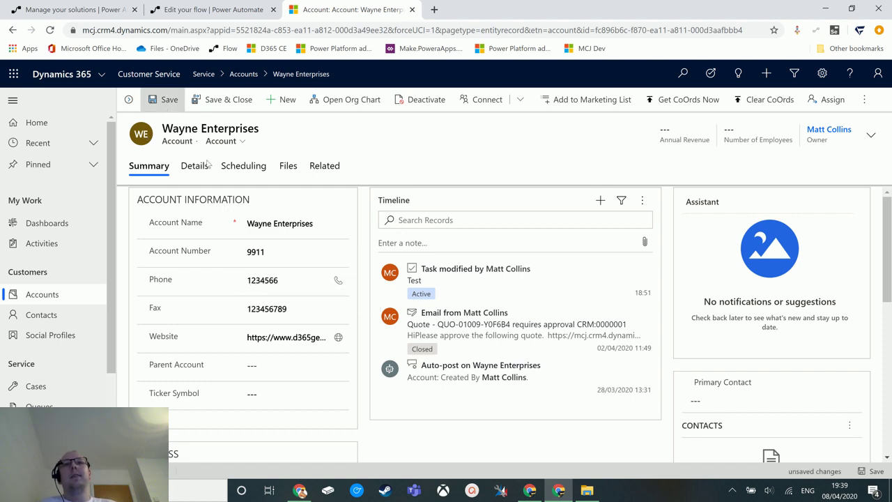
pyautogui.click(235, 14)
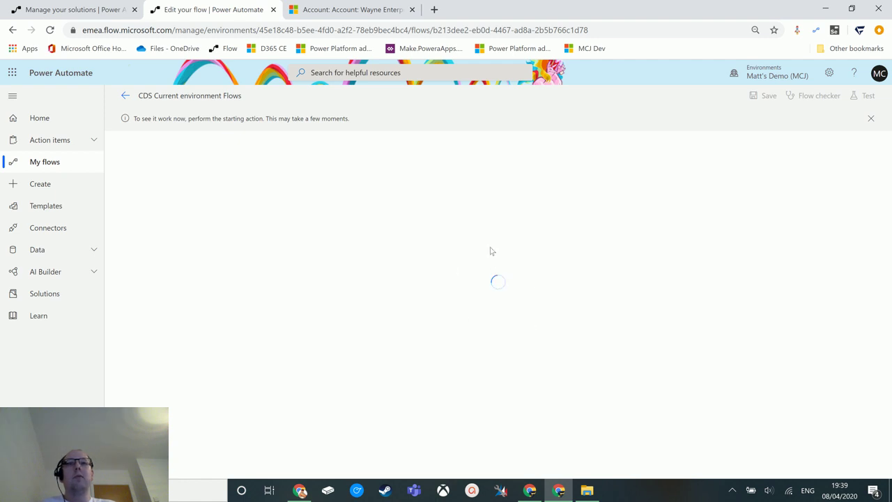
# - Append the digit 2 to the account number of the Wayne Enterprises record in Dynamics 365 and save it
pyautogui.click(375, 10)
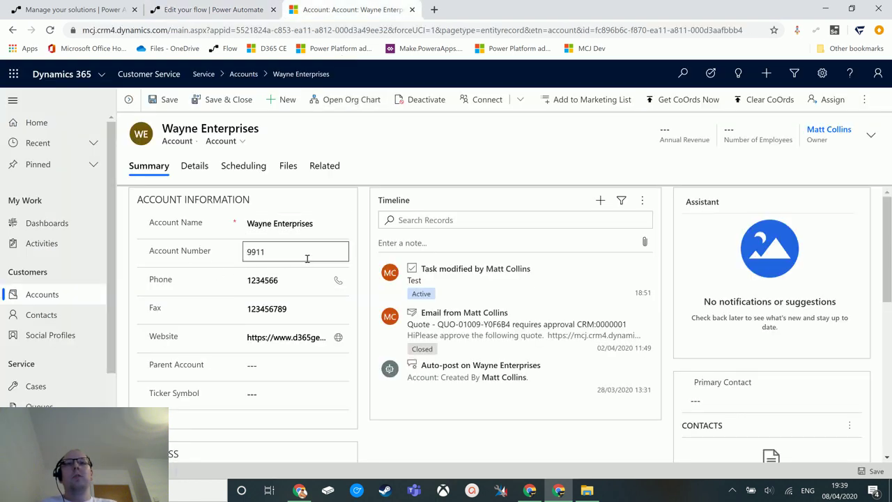
pyautogui.click(334, 254)
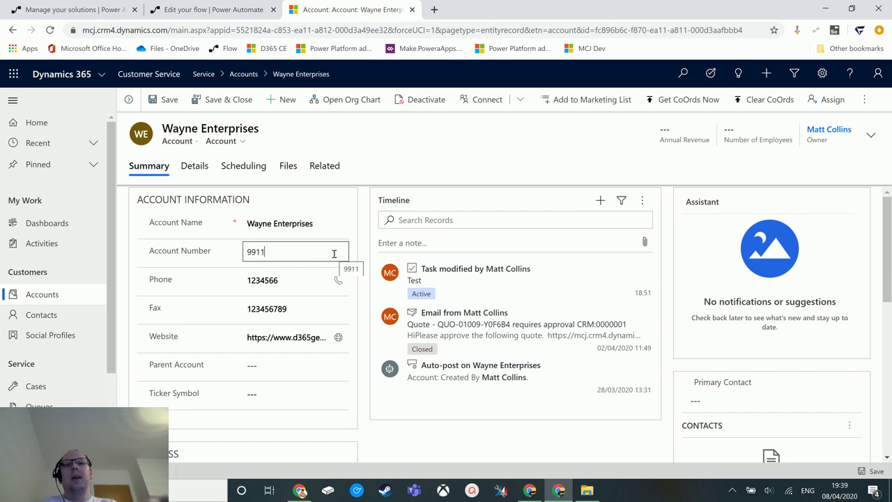
pyautogui.write('2')
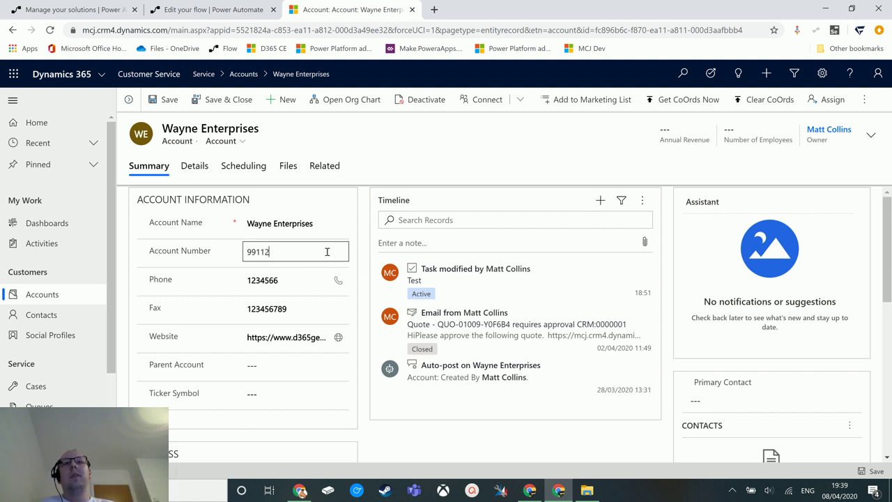
pyautogui.click(166, 101)
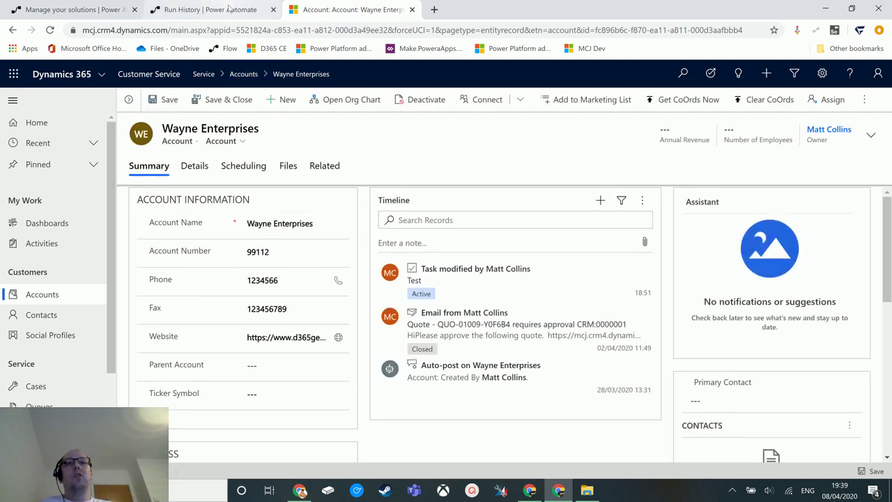
# - Back in Power Automate, inspect the account number in the trigger's output body for the test run, and reopen the flow for editing
pyautogui.click(253, 8)
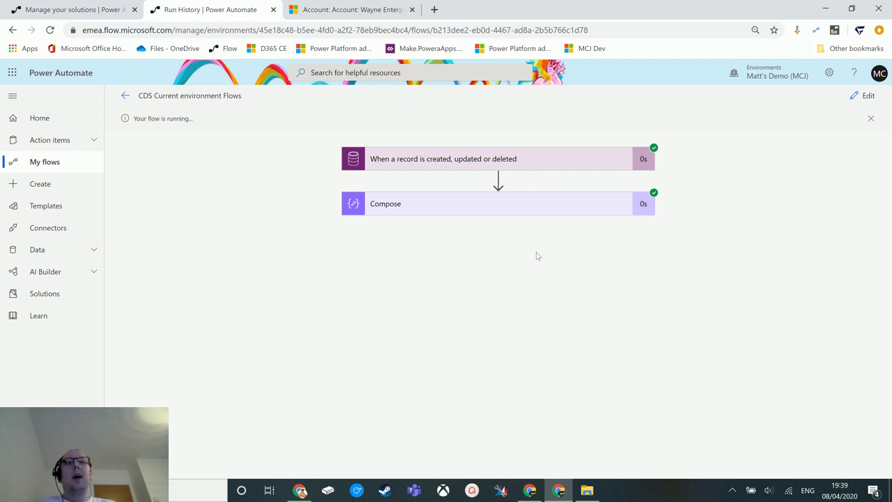
pyautogui.click(516, 160)
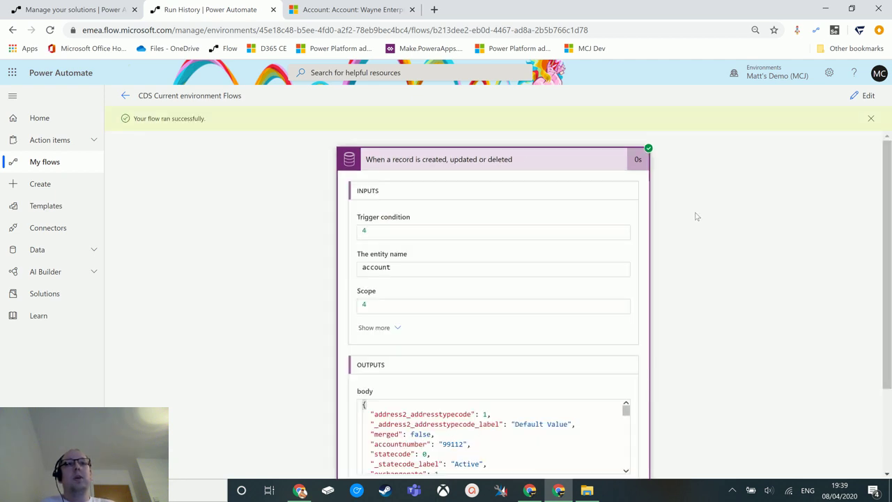
pyautogui.scroll(-2, 694, 201)
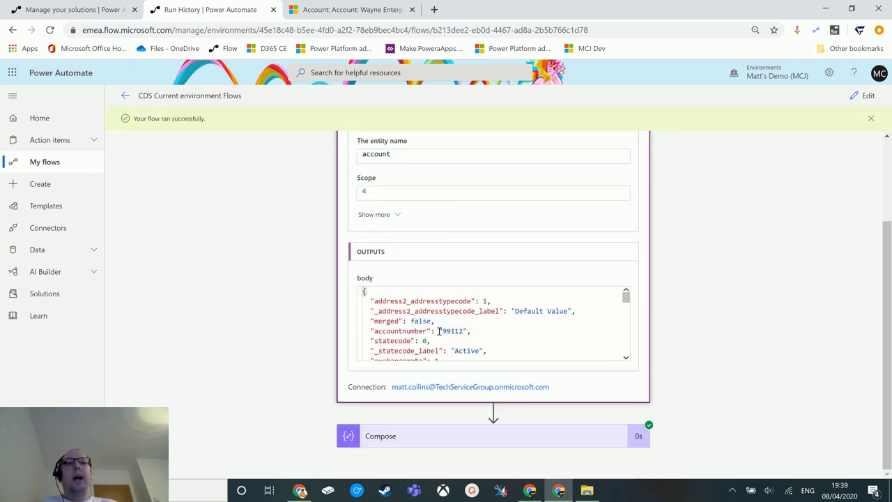
pyautogui.moveTo(374, 334); pyautogui.dragTo(464, 334)
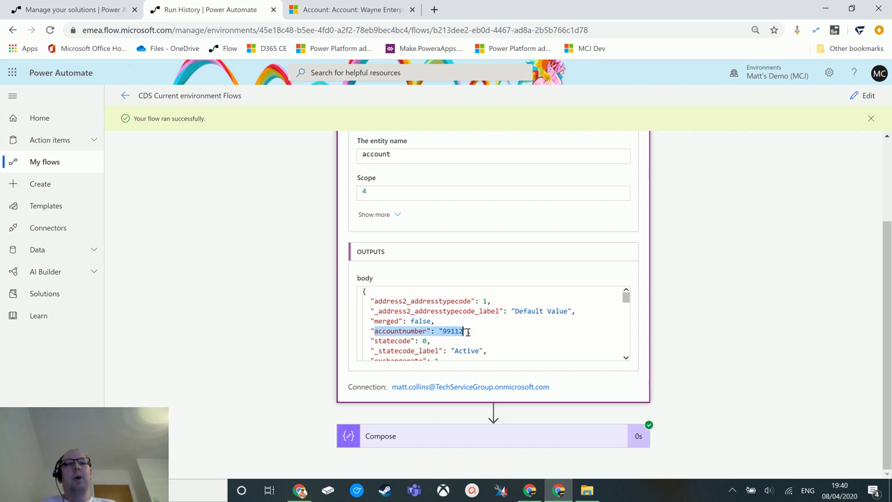
pyautogui.doubleClick(460, 331)
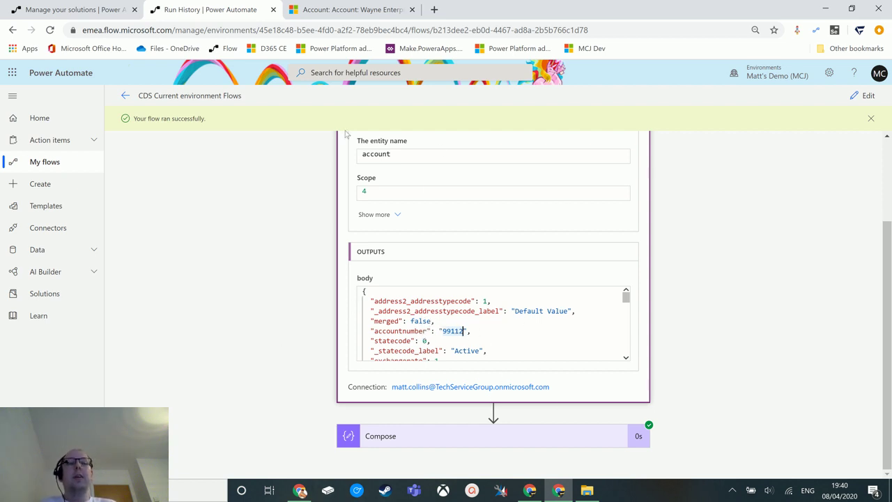
pyautogui.scroll(2, 474, 342)
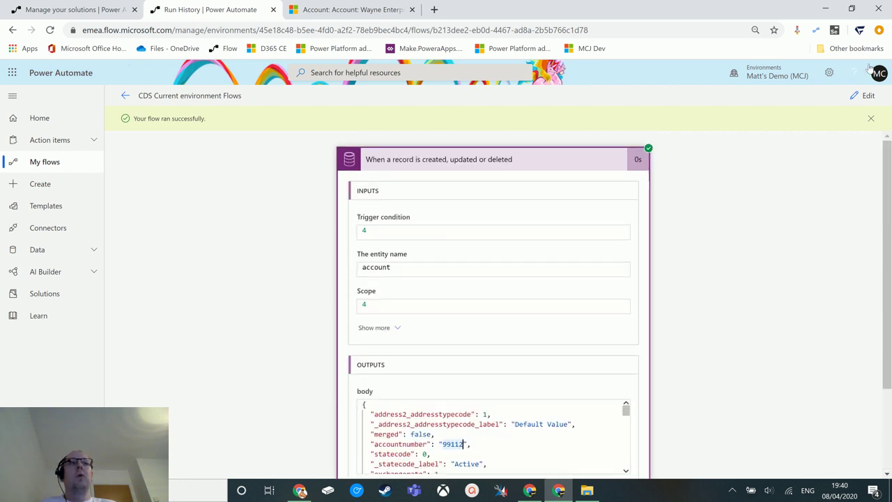
pyautogui.click(864, 95)
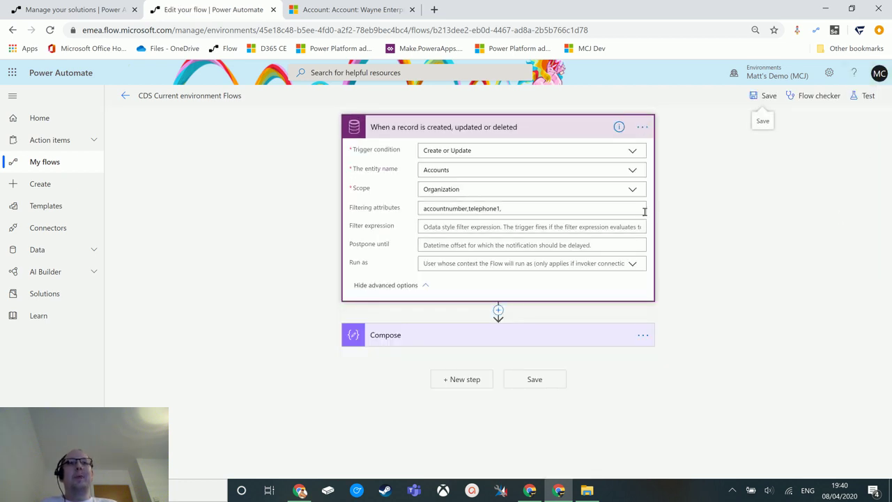